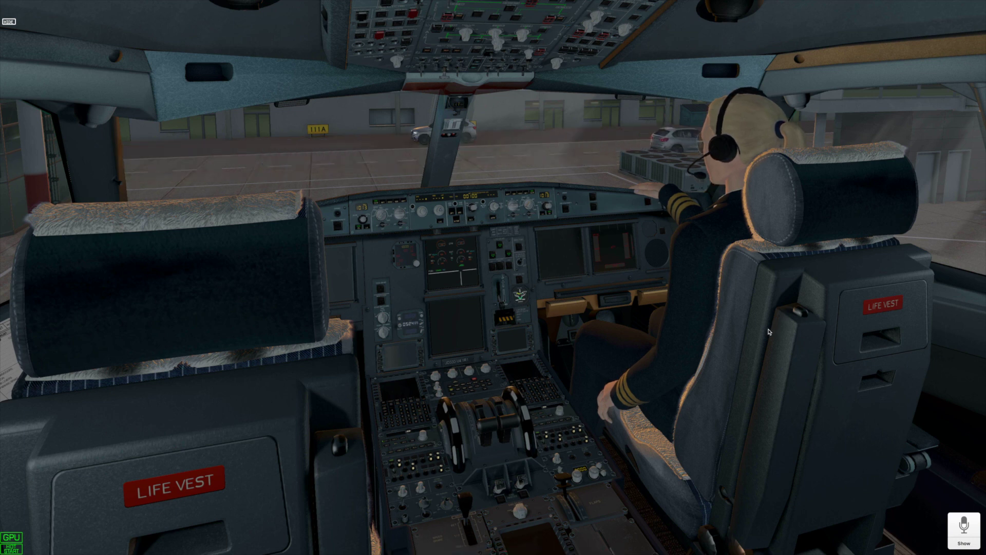
Assign the F6 key to the CommandShowAm command of the jd fmgs group in the keyboard settings
mouse_move(965, 6)
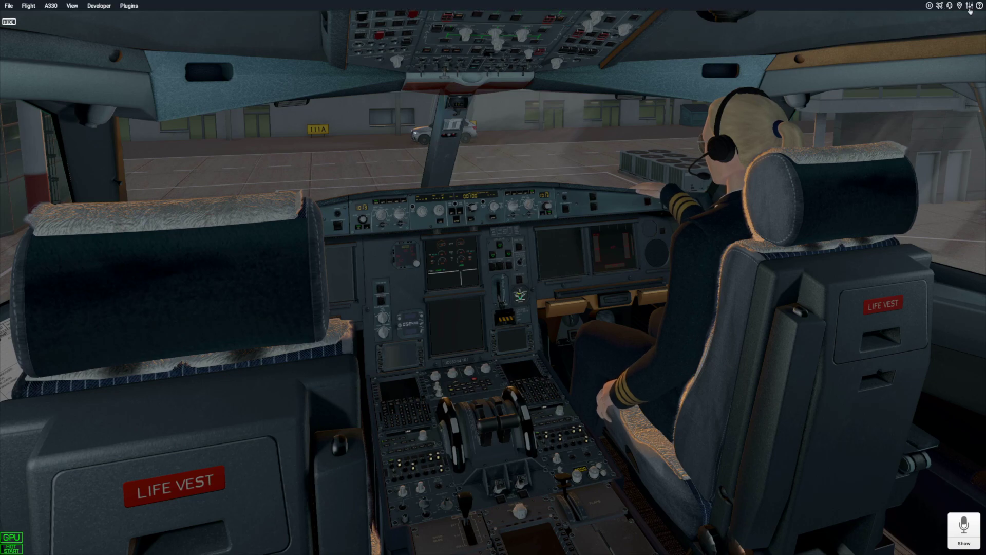
click(969, 6)
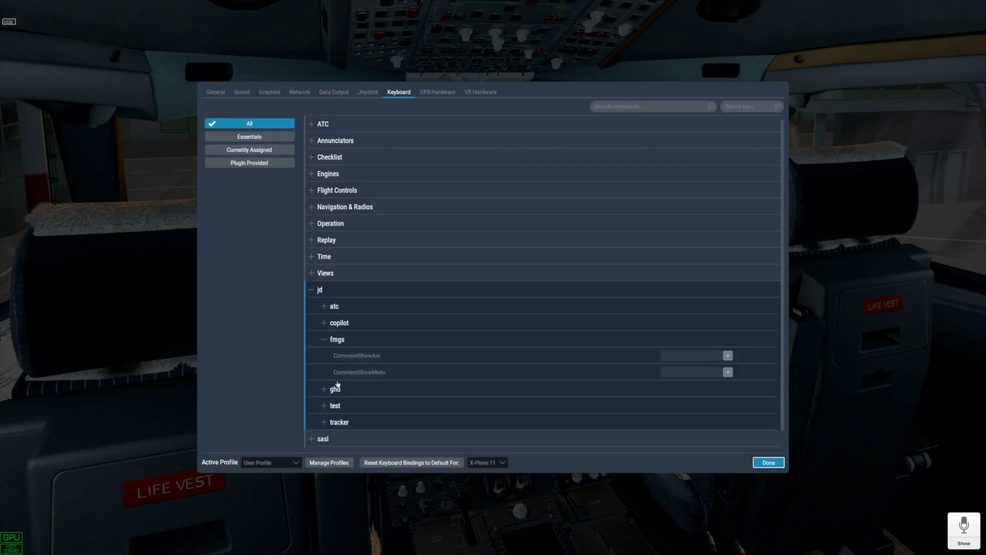
click(310, 290)
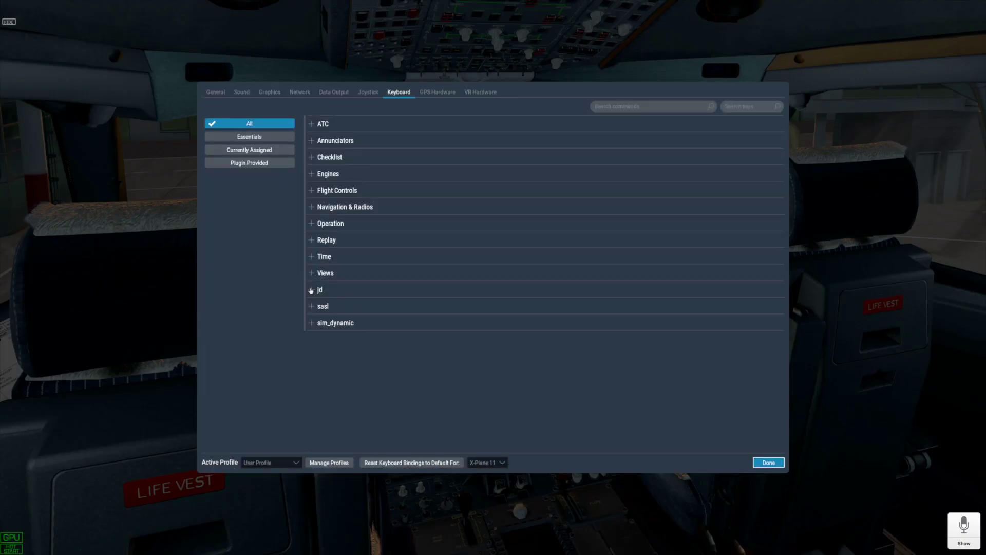
click(311, 290)
click(325, 340)
click(325, 340)
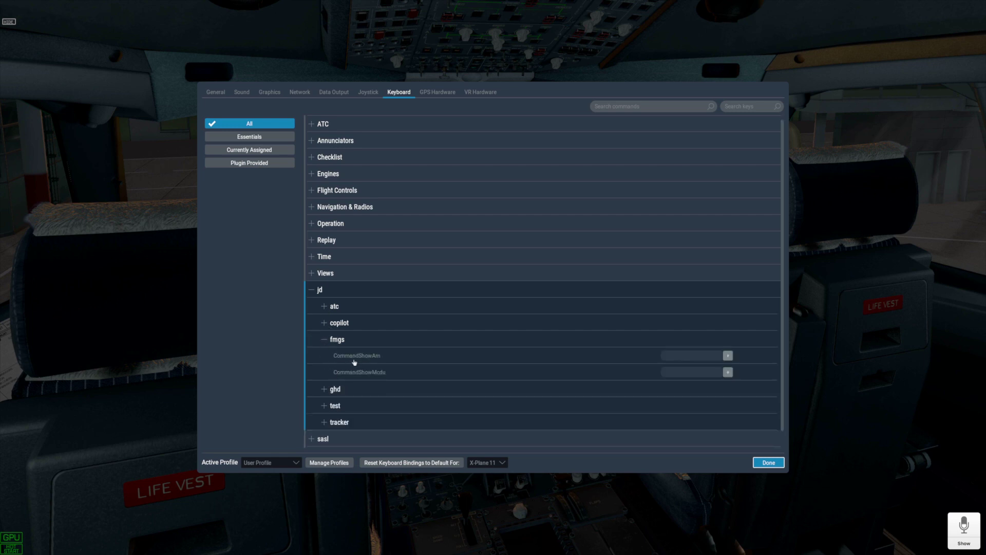
click(671, 357)
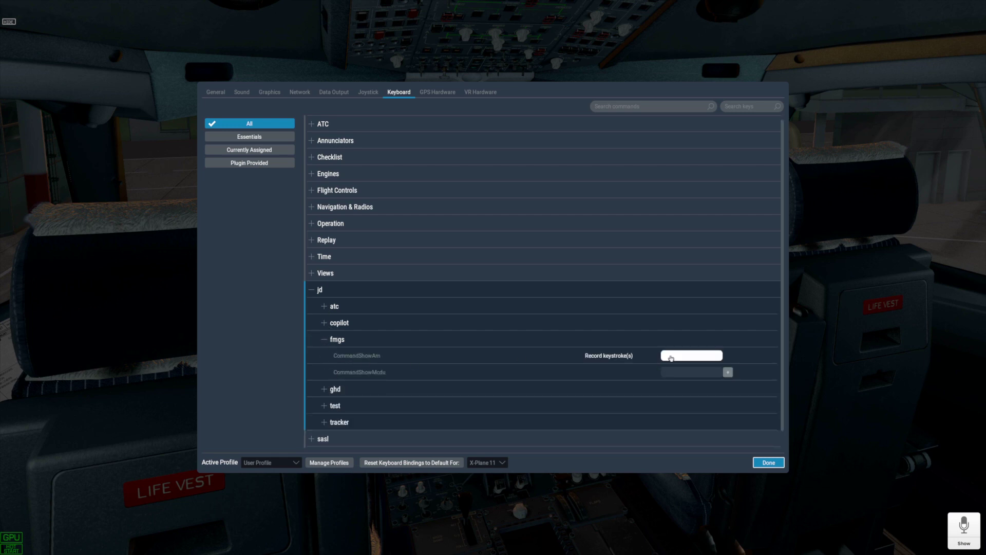
key(F6)
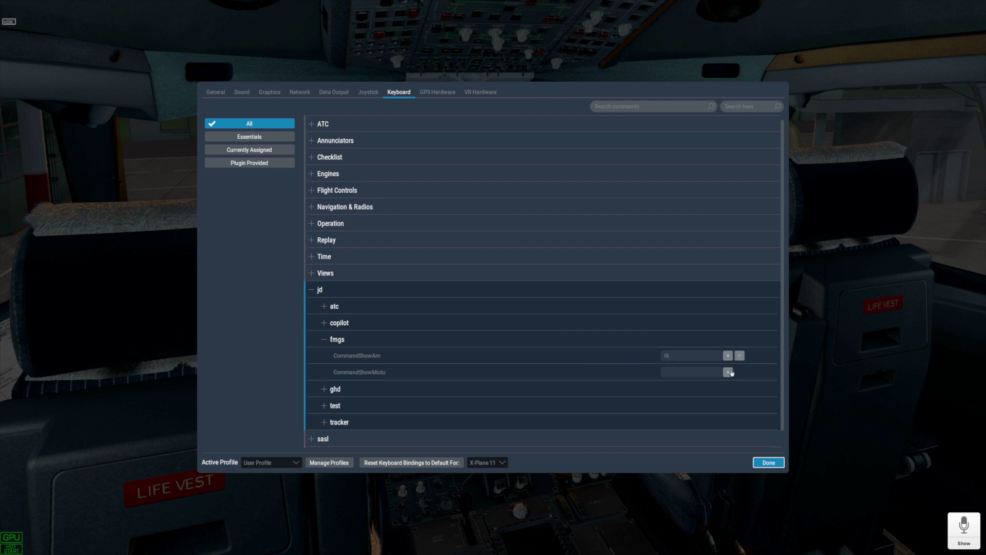
Assign the F5 key to the CommandShowMcdu command and close the settings
click(704, 373)
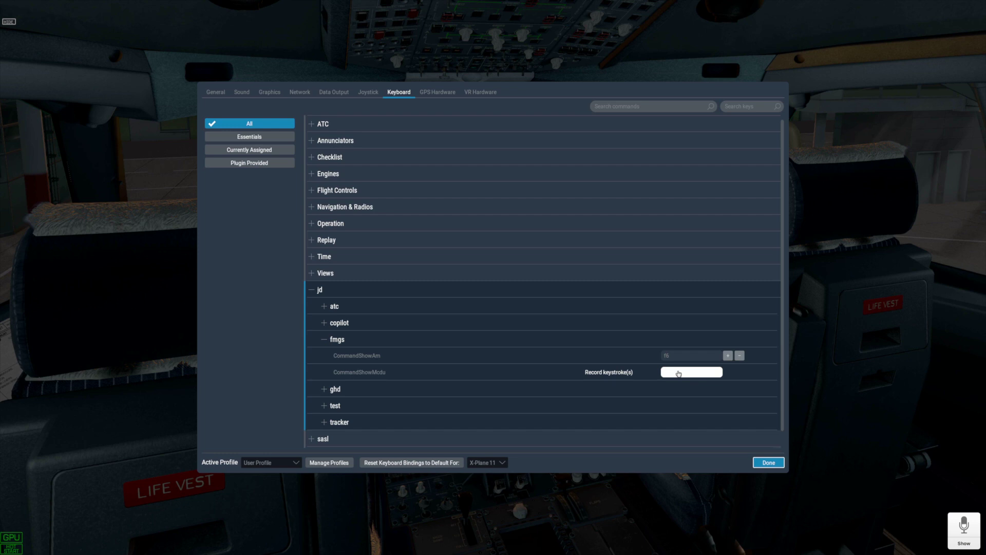
key(F5)
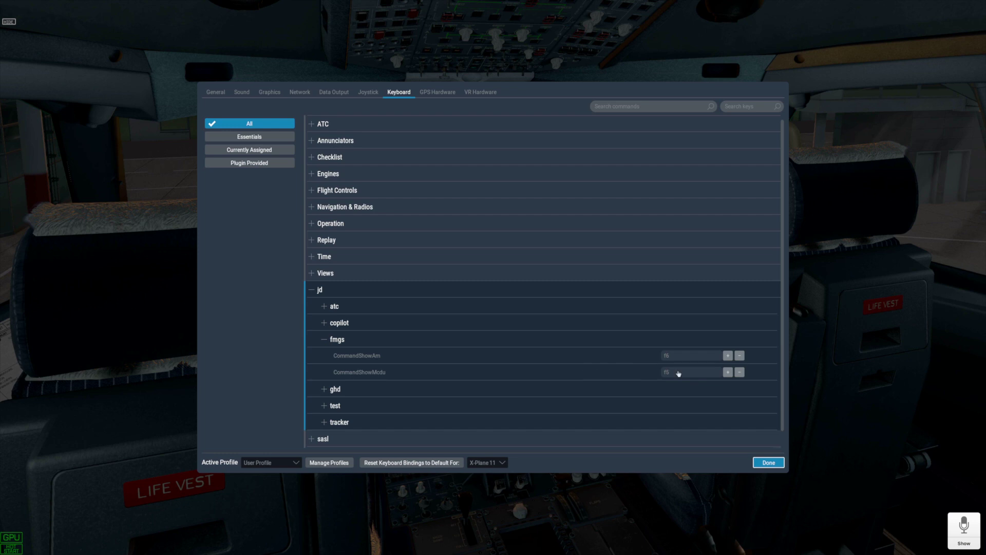
click(768, 462)
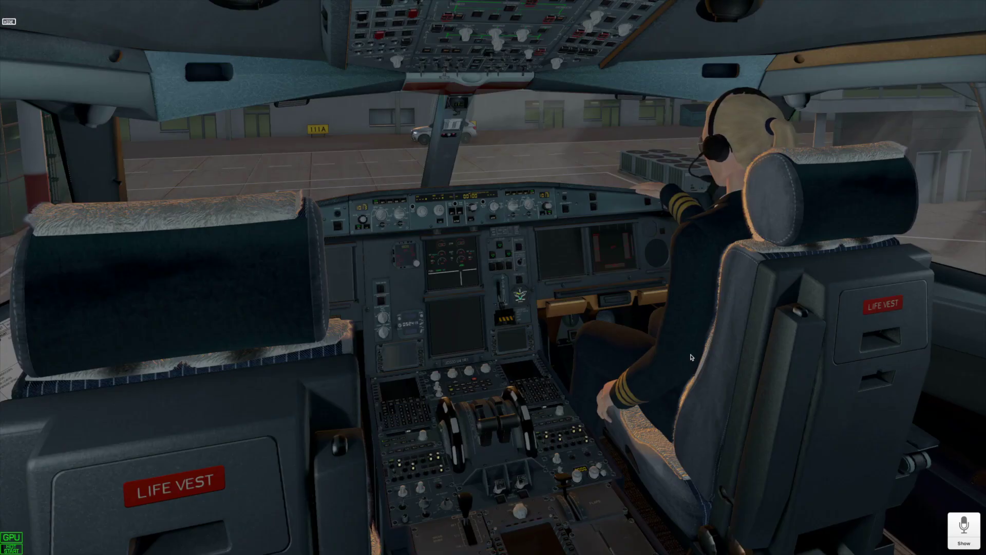
Show the pop-up MCDU, place it beside the copilot's seat and open the large navigation map overlay
key(F5)
drag(657, 84, 725, 318)
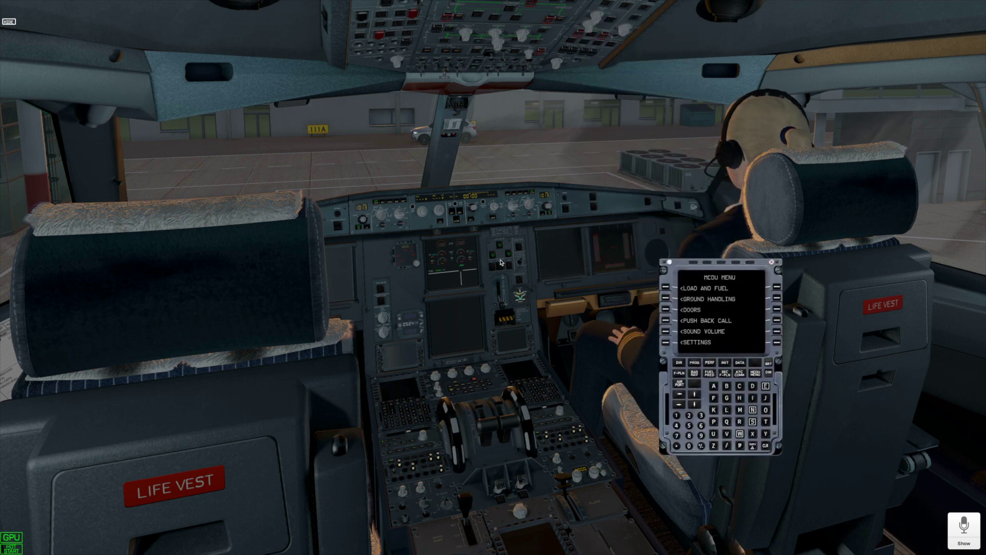
click(475, 243)
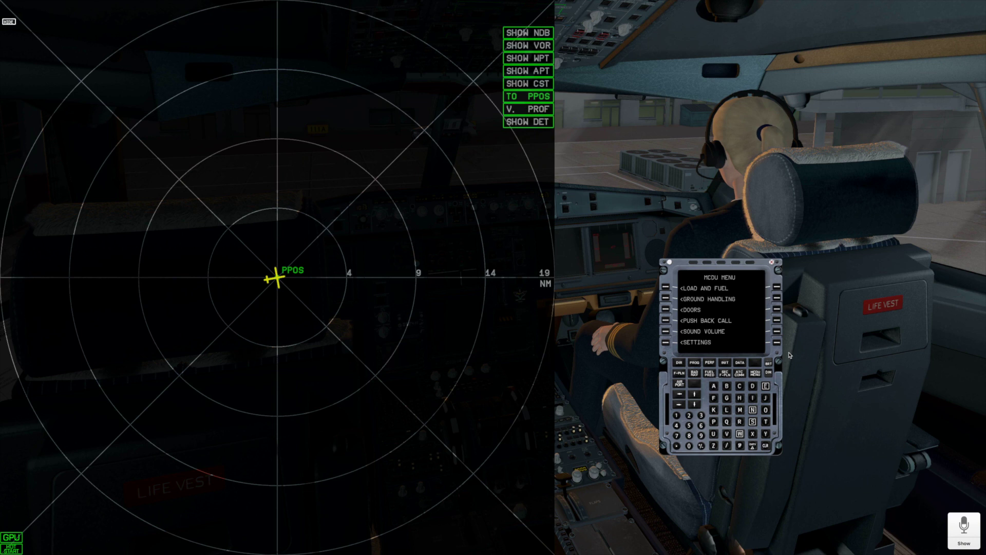
Enter the company route EDDMEDDL on the MCDU INIT page and insert it as the flight plan
click(724, 362)
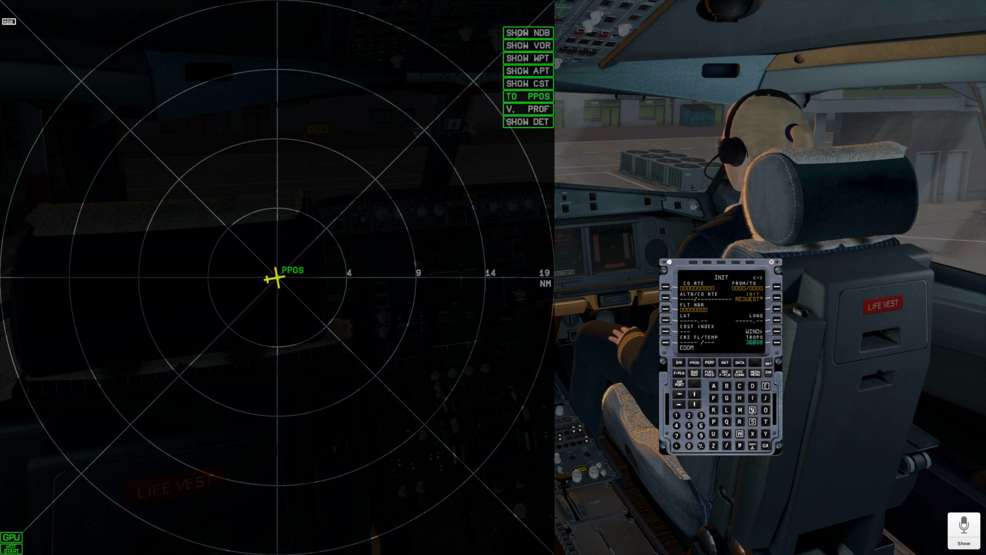
click(765, 385)
click(666, 286)
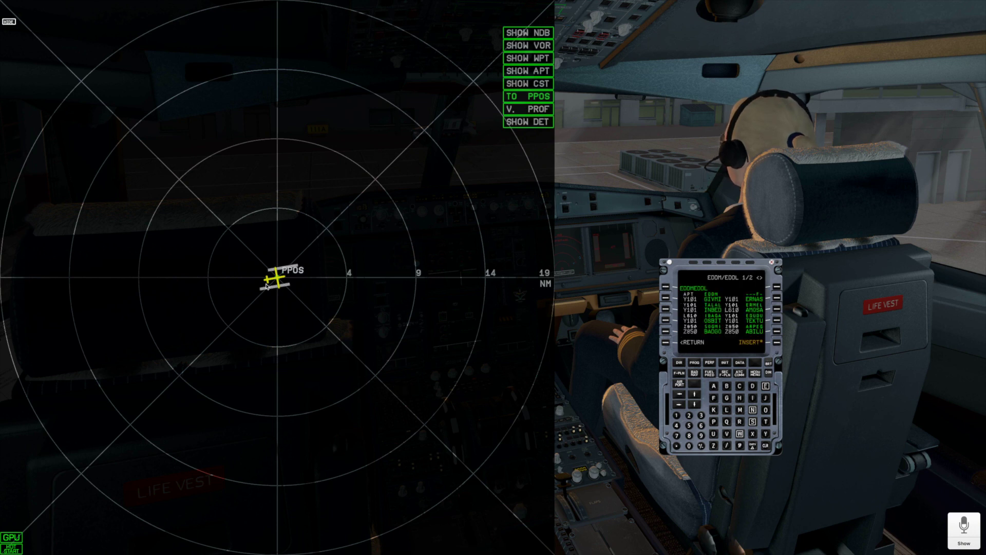
scroll(267, 286, down, 3)
scroll(274, 355, down, 2)
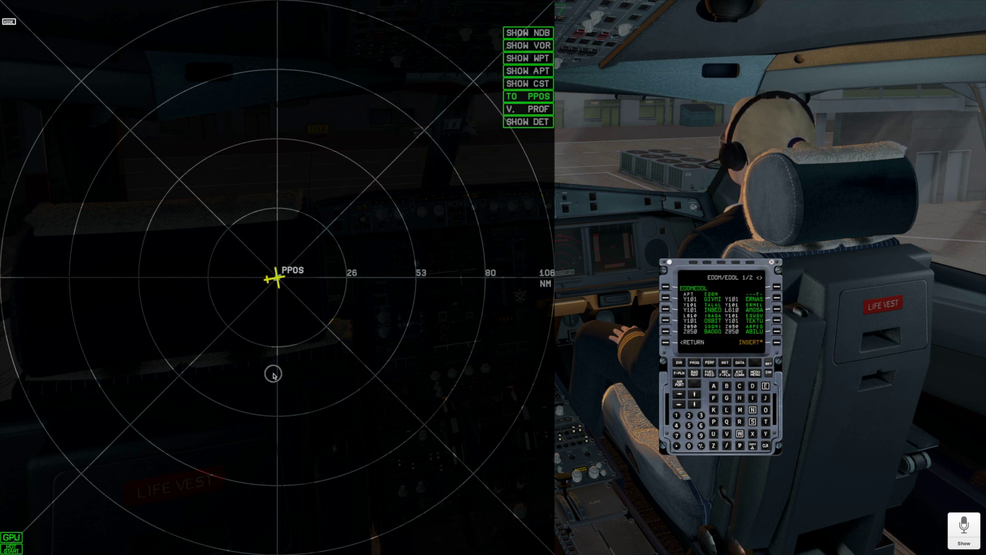
click(777, 342)
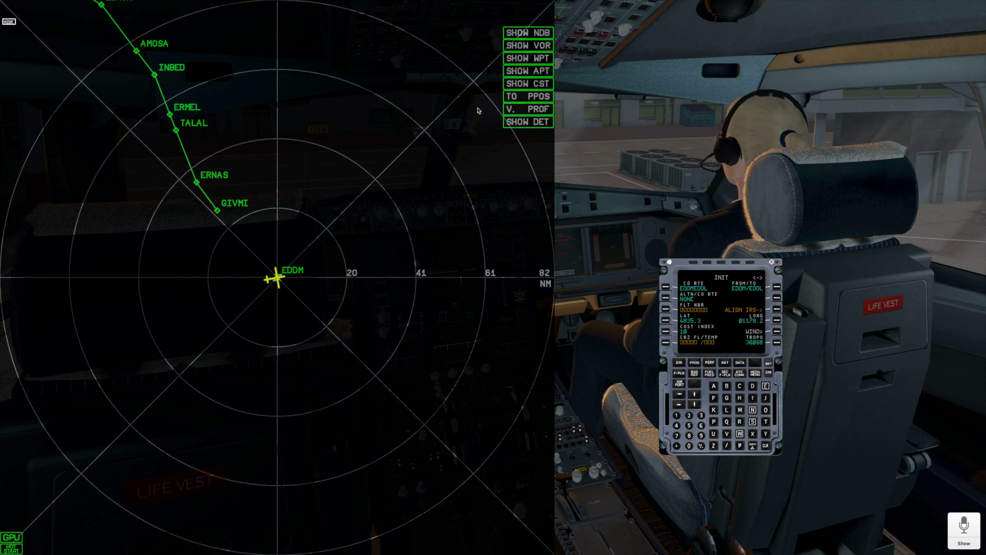
Start the IRS alignment from the INIT page
drag(359, 172, 404, 317)
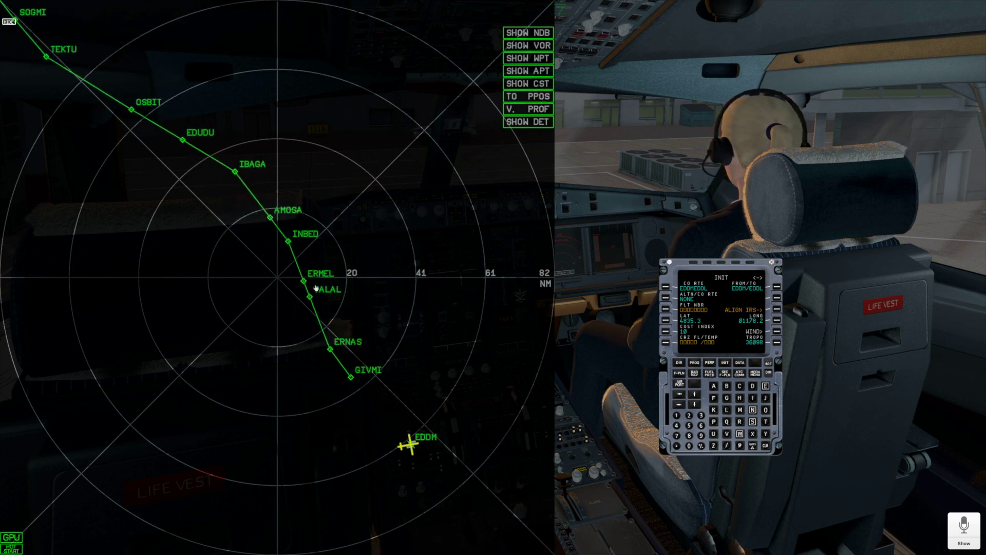
scroll(280, 319, down, 3)
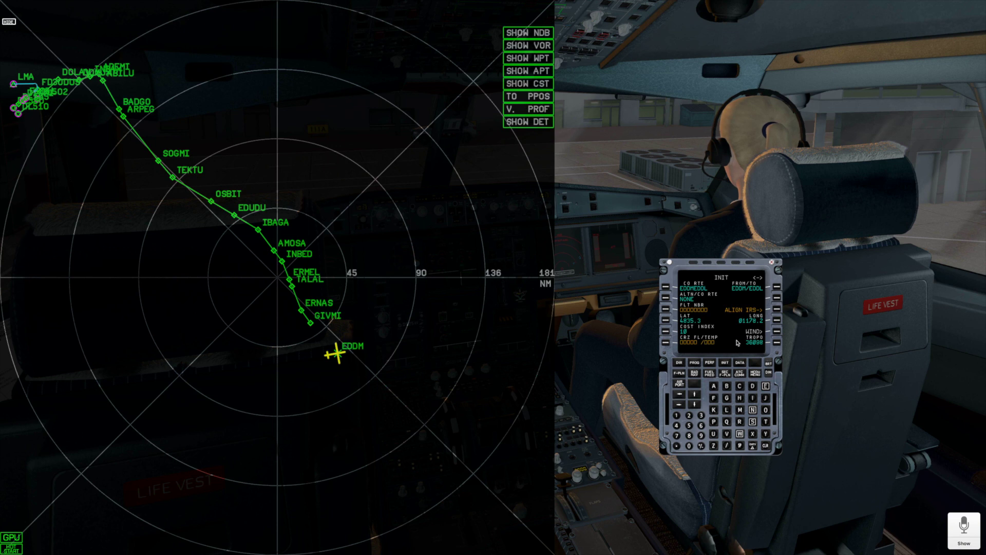
click(777, 309)
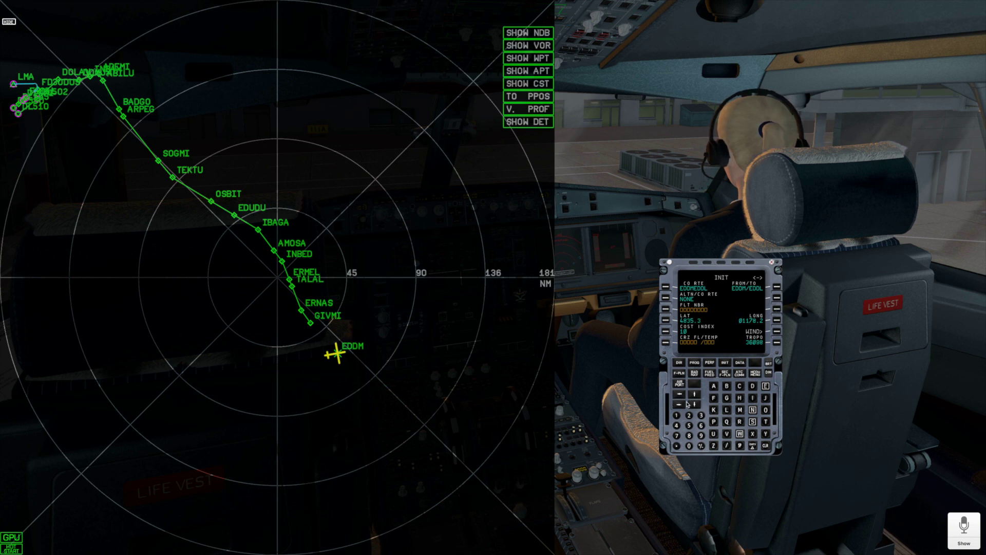
Examine the route from EDDM on the map, down to the arrival waypoints around DOLAV and DL510
drag(269, 137, 361, 188)
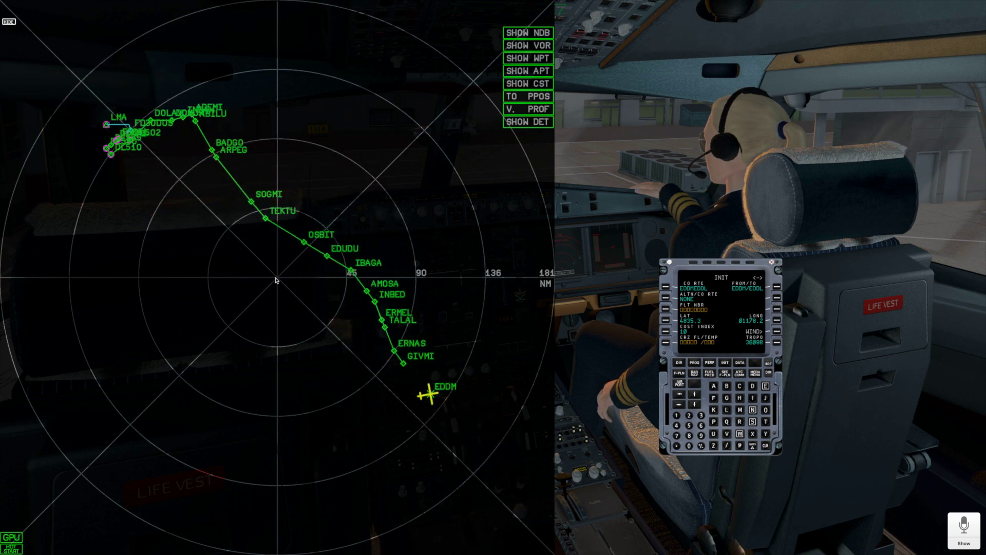
scroll(272, 257, up, 1)
scroll(260, 302, down, 1)
scroll(268, 254, up, 1)
scroll(268, 253, down, 2)
drag(297, 121, 365, 224)
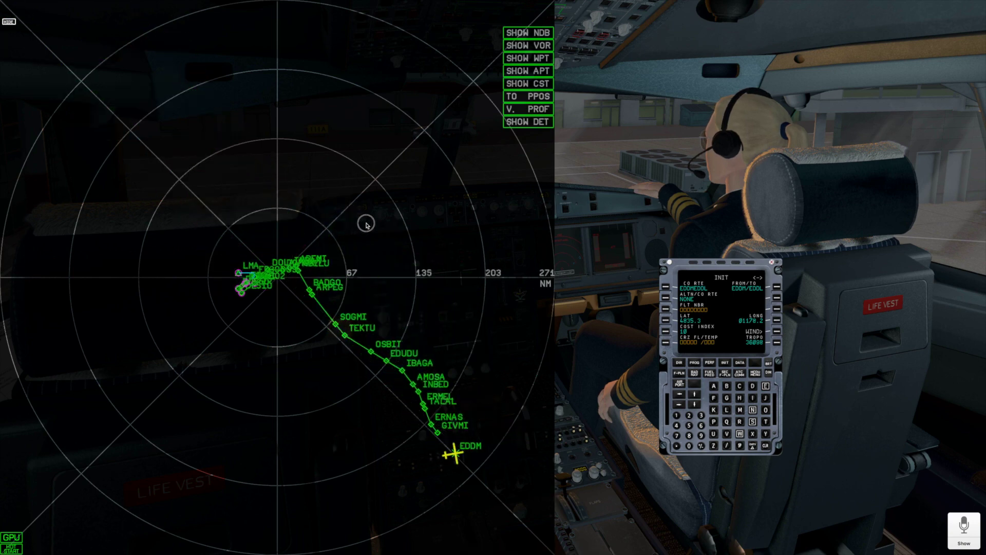
scroll(277, 242, up, 3)
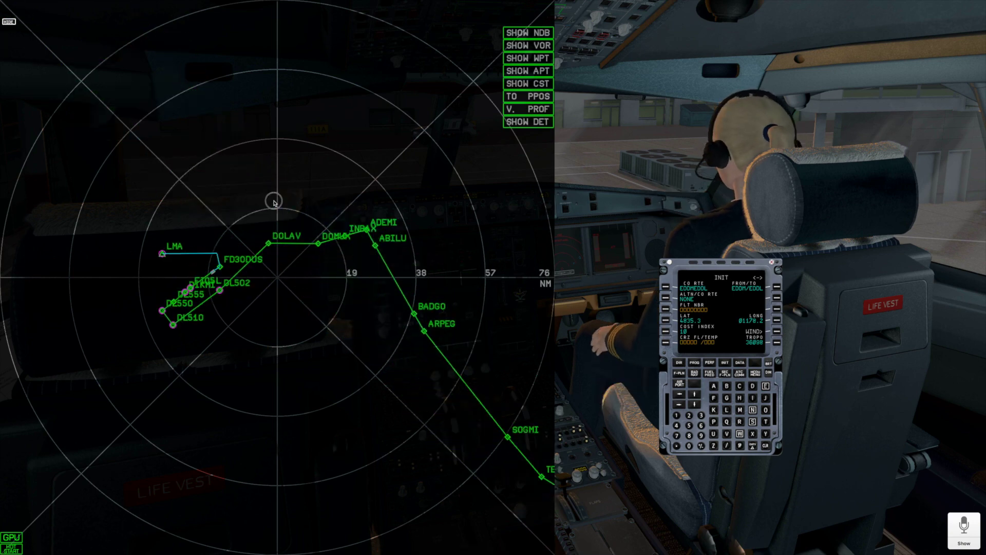
scroll(273, 201, up, 2)
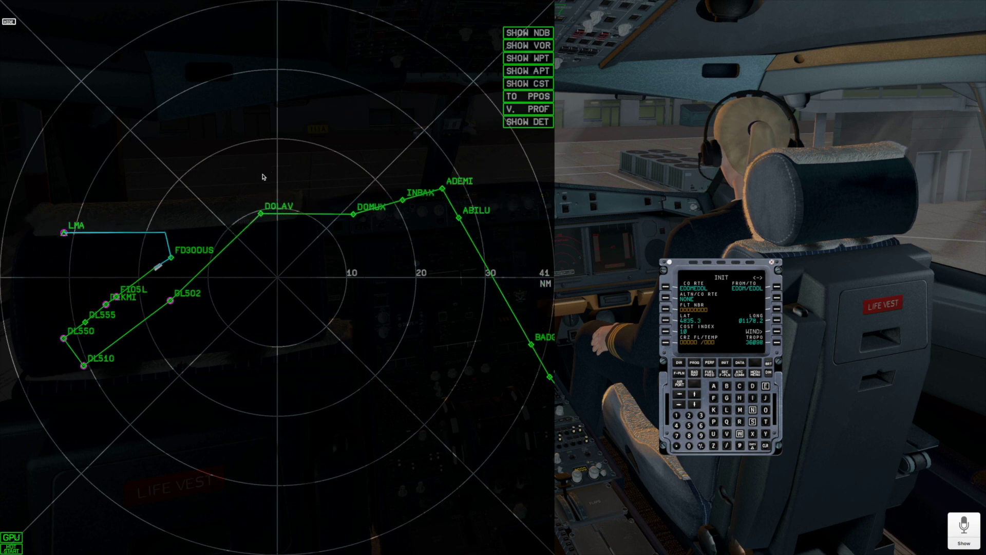
Display the NDB and VOR stations and the waypoint constraints on the map, hiding each overlay again
click(537, 45)
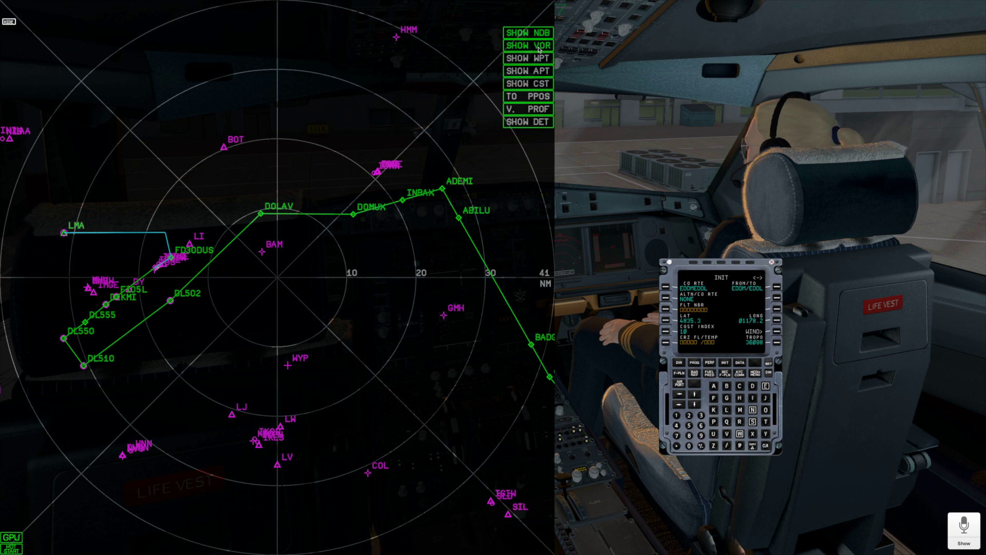
click(537, 46)
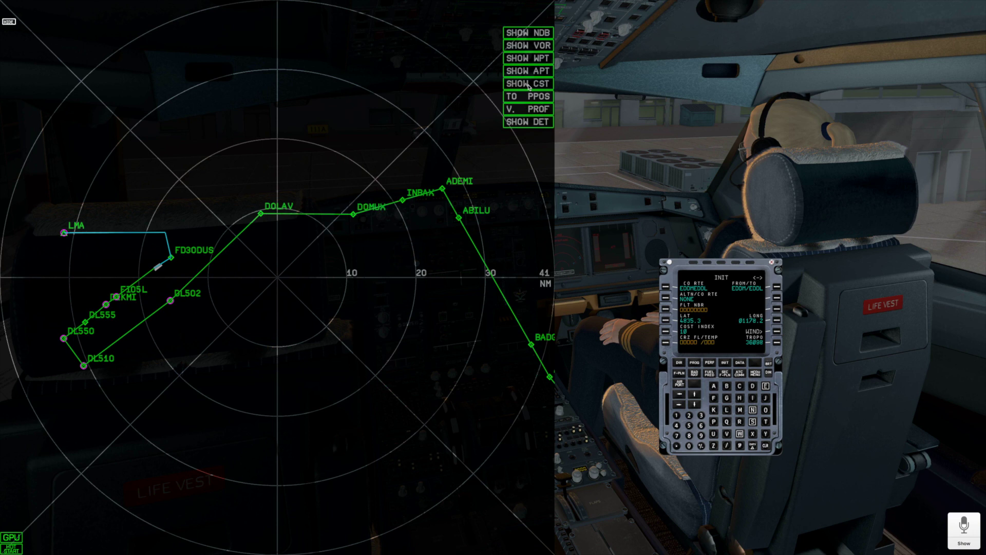
click(529, 86)
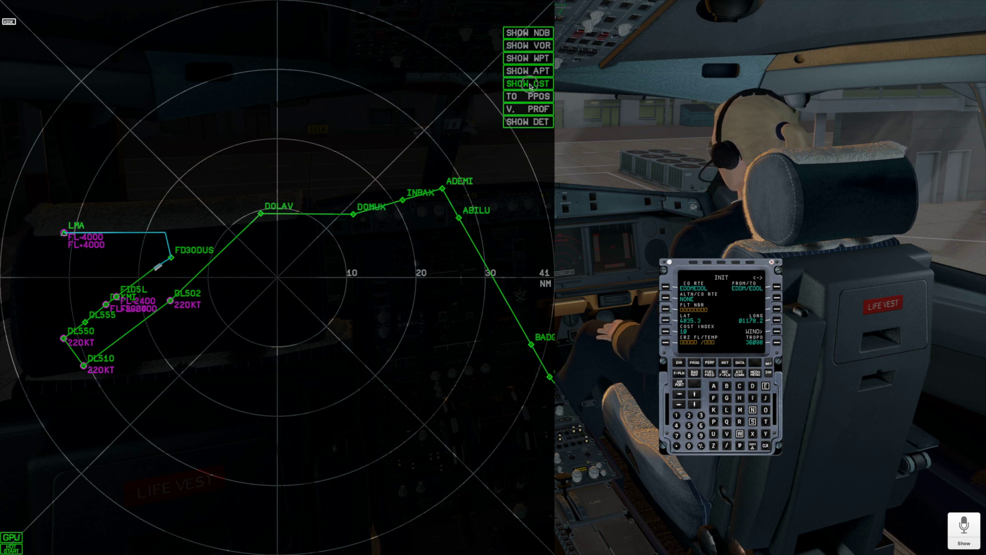
click(530, 85)
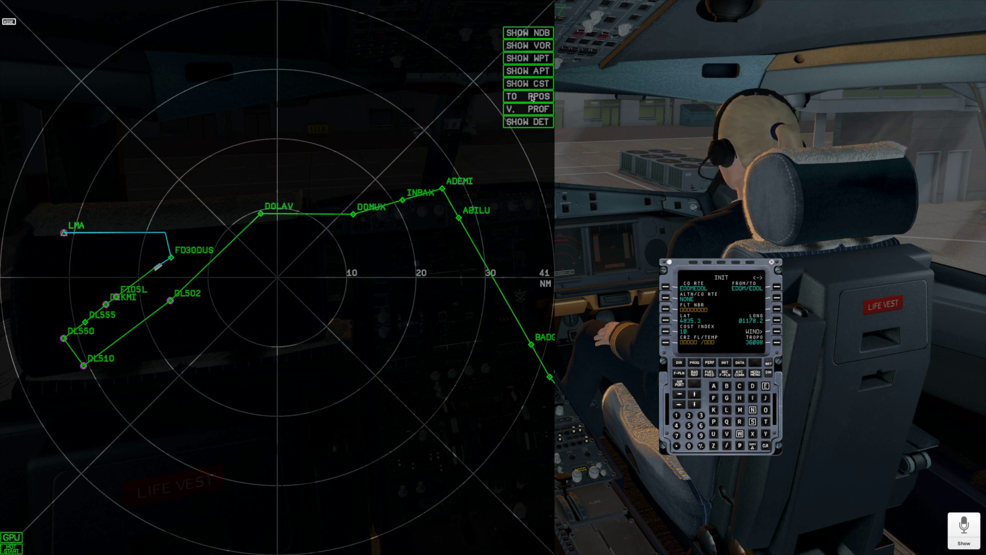
Center the map on the present position and check the route's detail list, hiding it again
click(532, 98)
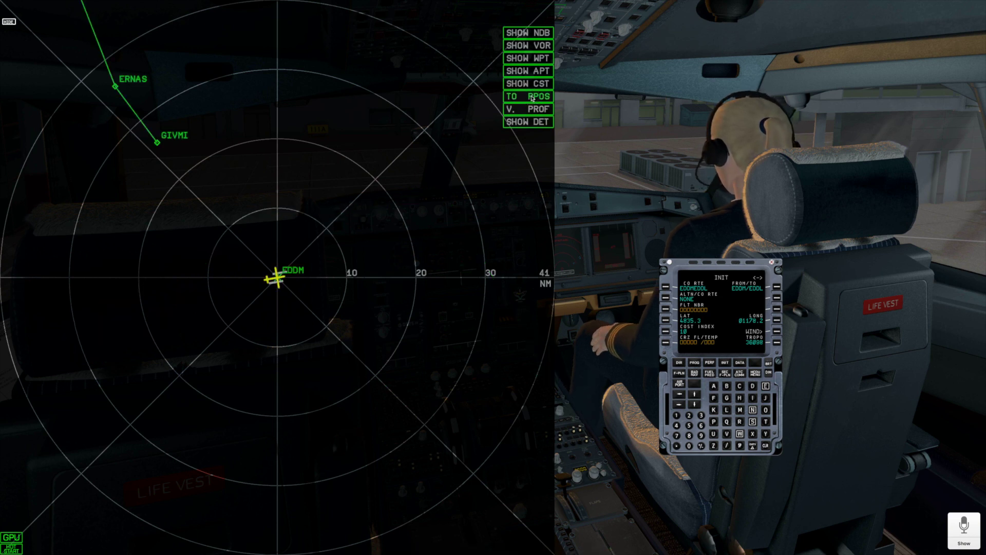
scroll(274, 341, down, 3)
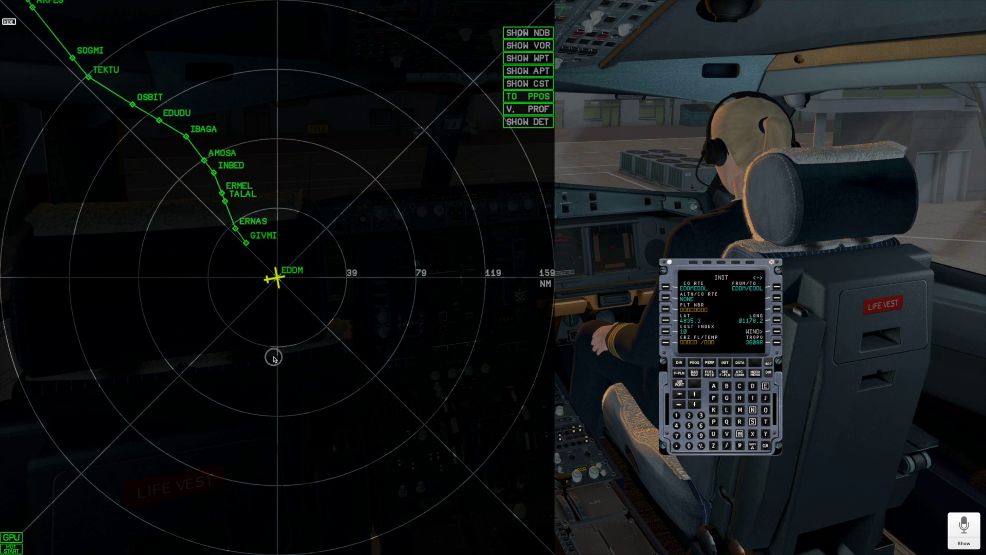
click(534, 122)
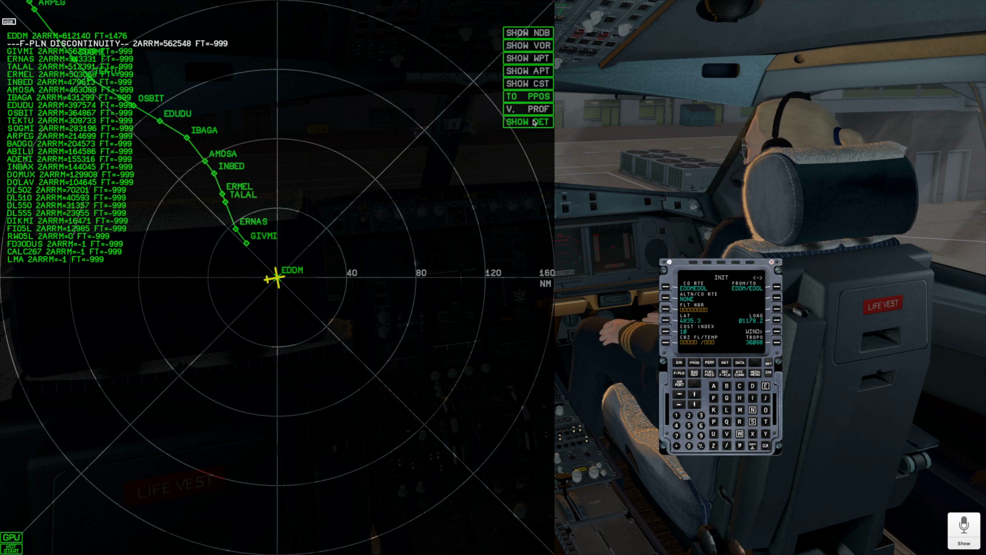
click(534, 122)
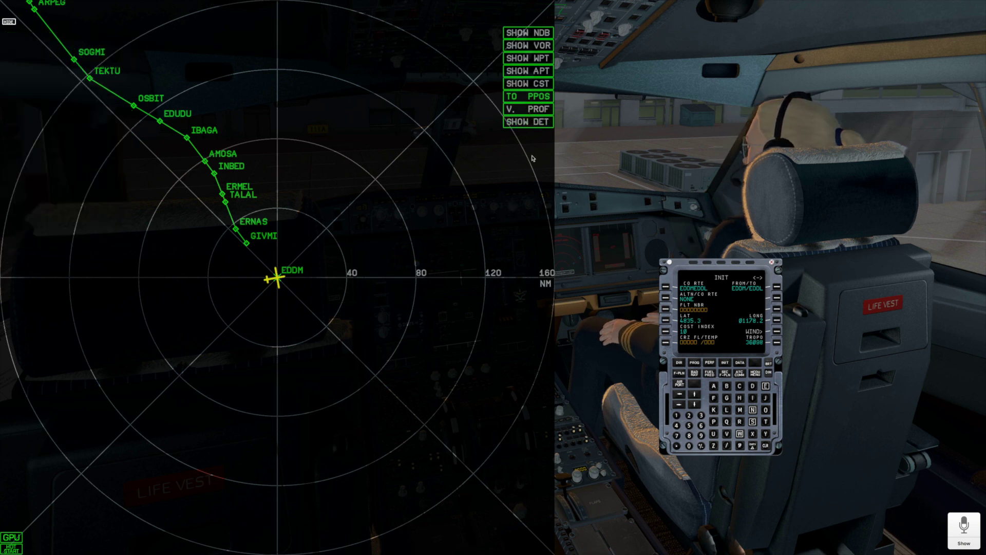
Switch the map overlay to the vertical profile and set the cruise flight level to 250
click(534, 110)
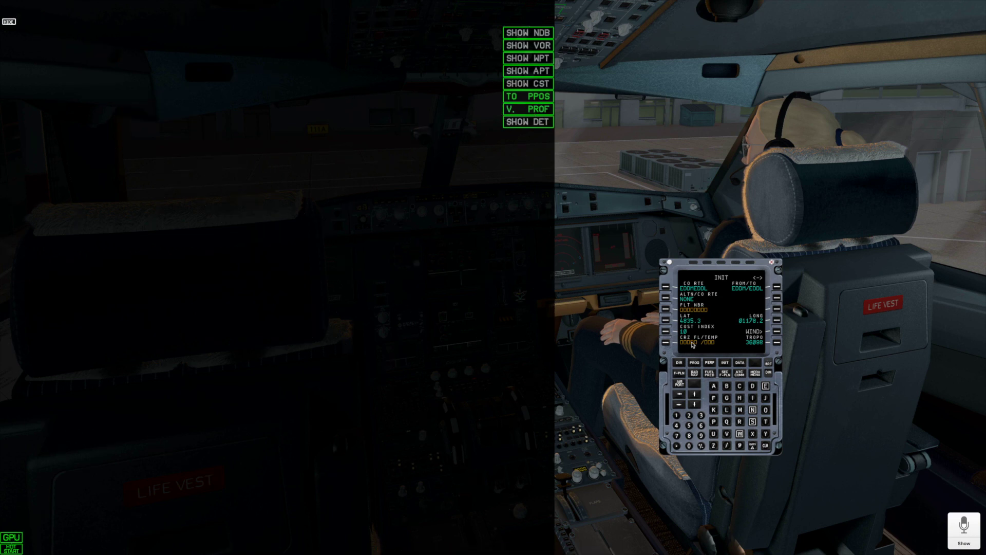
click(689, 425)
click(688, 446)
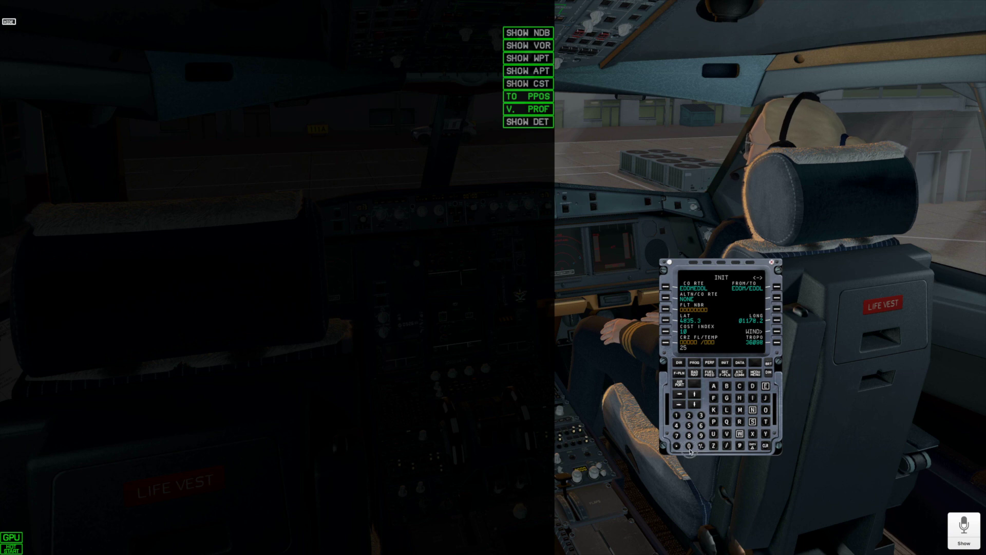
click(673, 352)
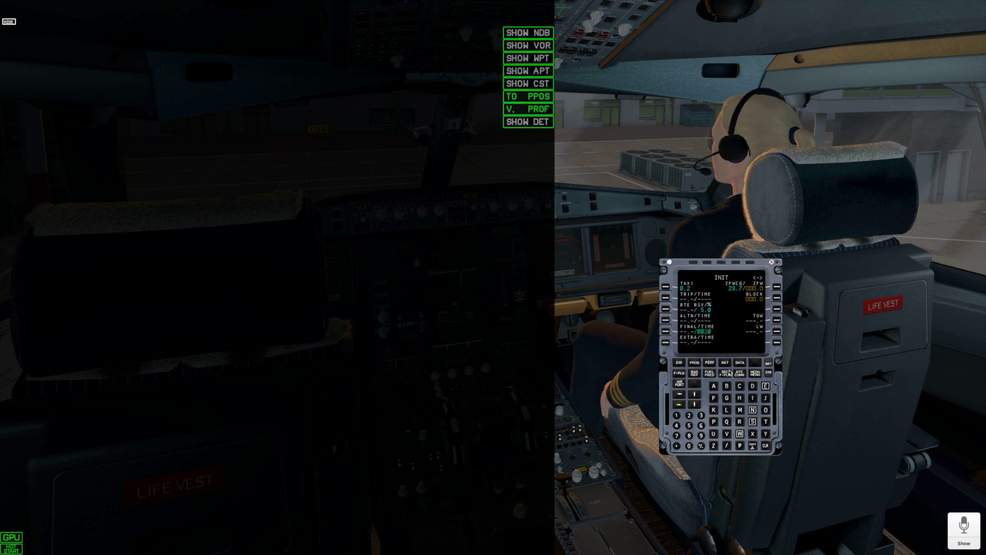
Fill in the zero fuel weight and a block fuel of 19.4 on the INIT fuel page, and return the overlay to the lateral map
click(776, 298)
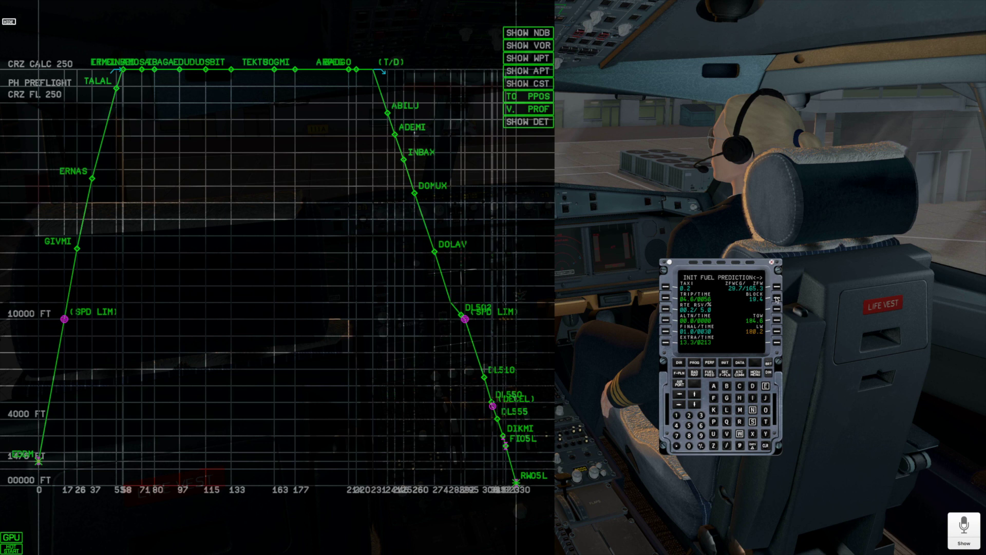
click(537, 109)
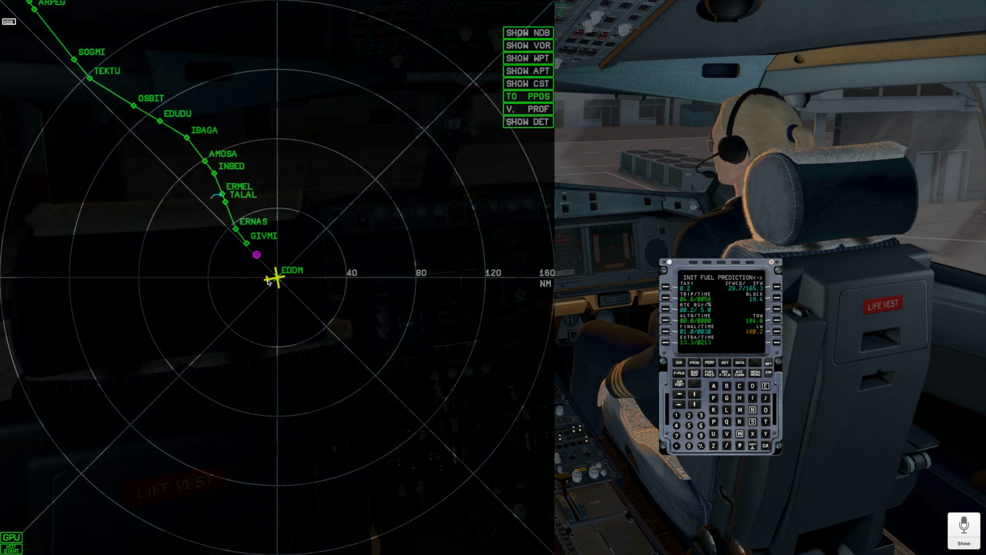
Open the departure page for EDDM from the flight plan and select runway 08R
scroll(268, 282, up, 4)
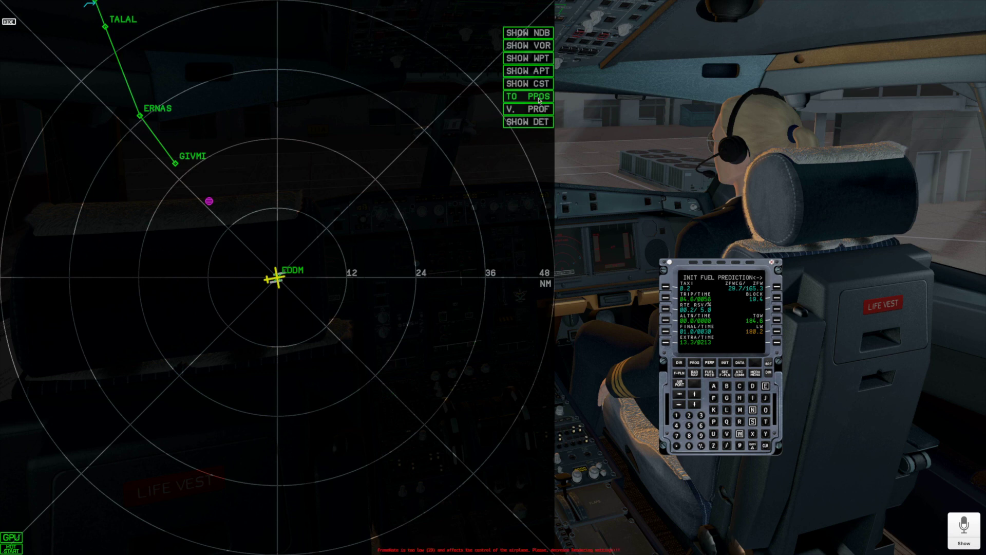
drag(378, 137, 382, 212)
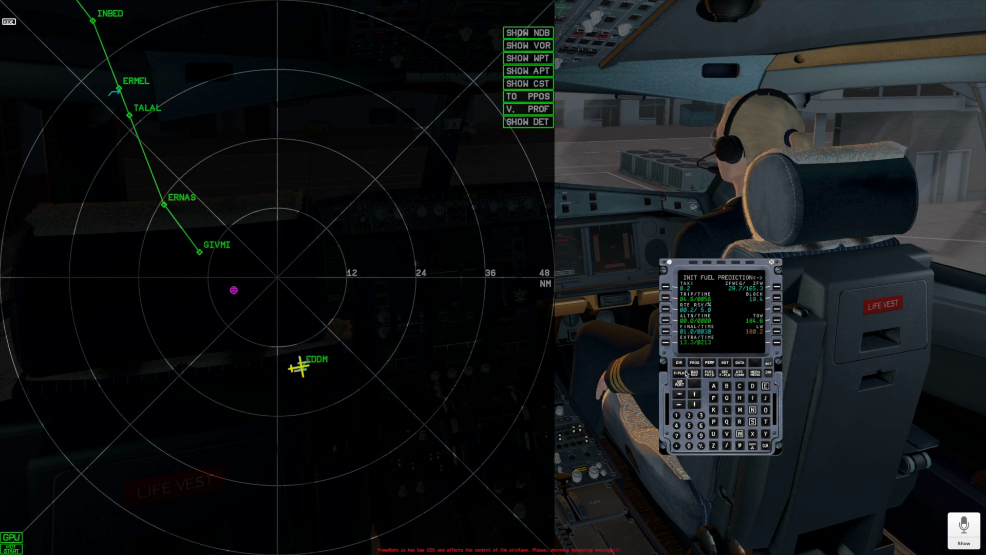
click(679, 373)
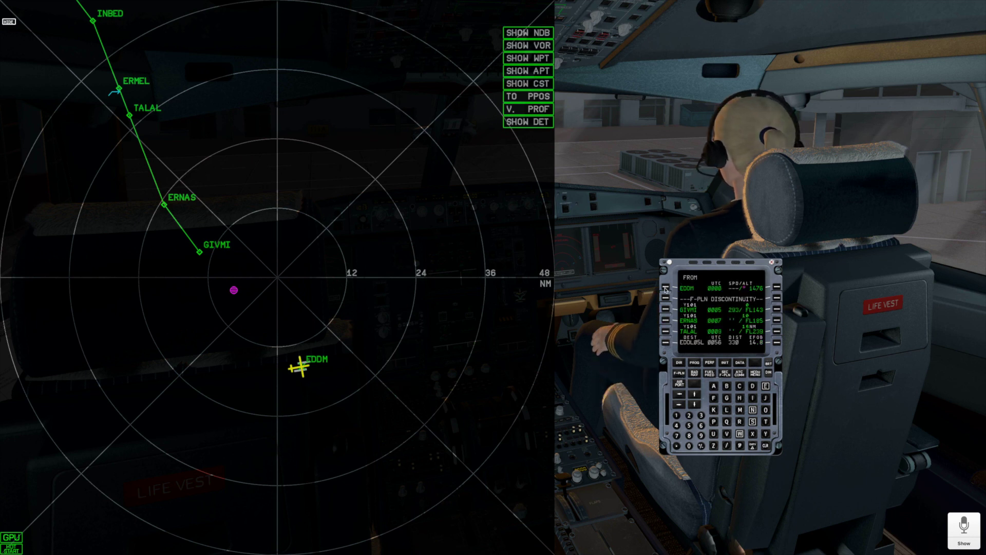
click(665, 288)
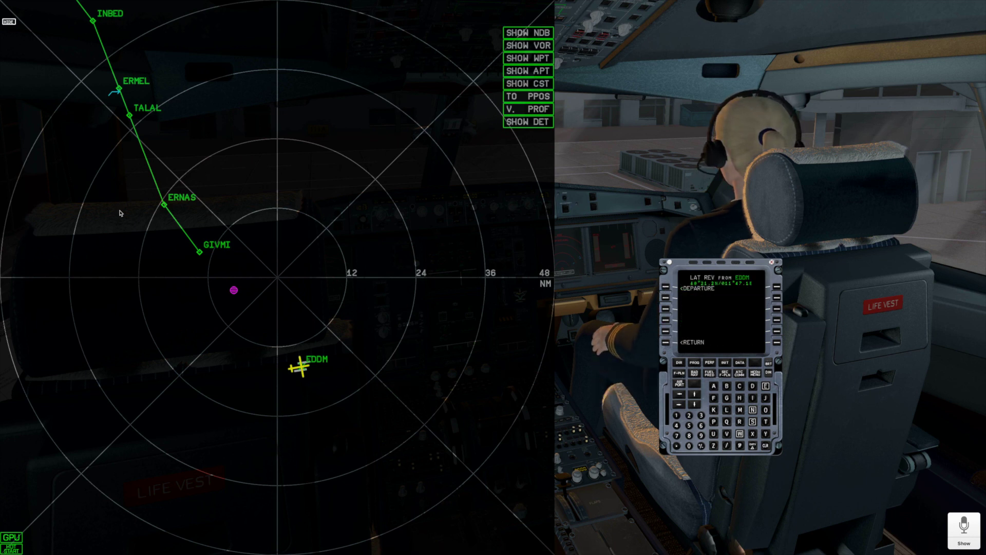
click(666, 289)
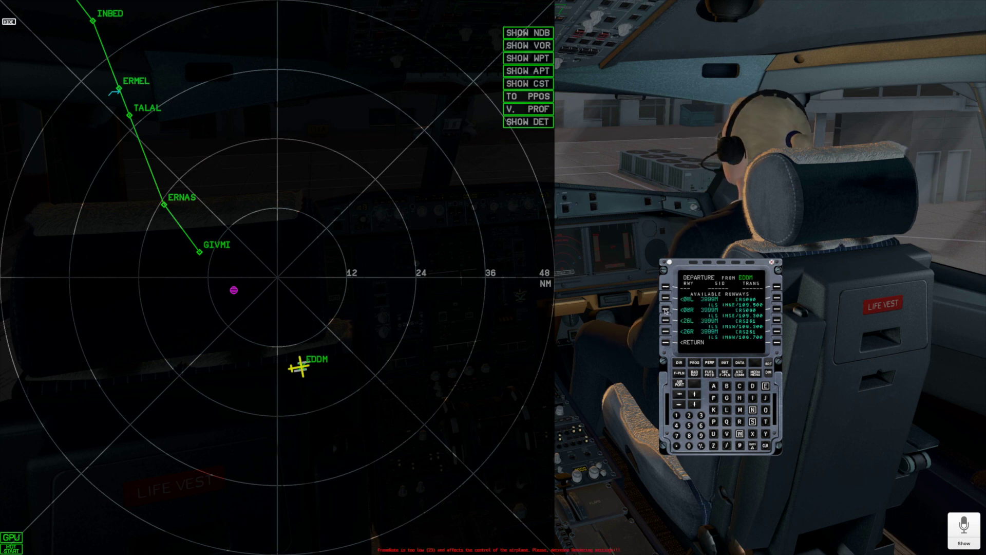
click(665, 310)
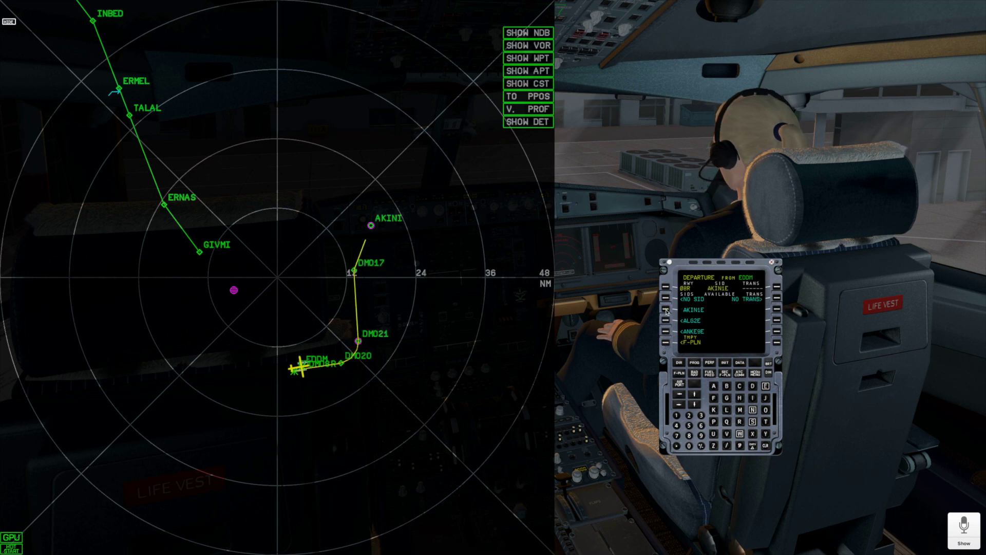
Preview the ALG, ANKER and EVIVA departures from runway 08R on the map
click(666, 320)
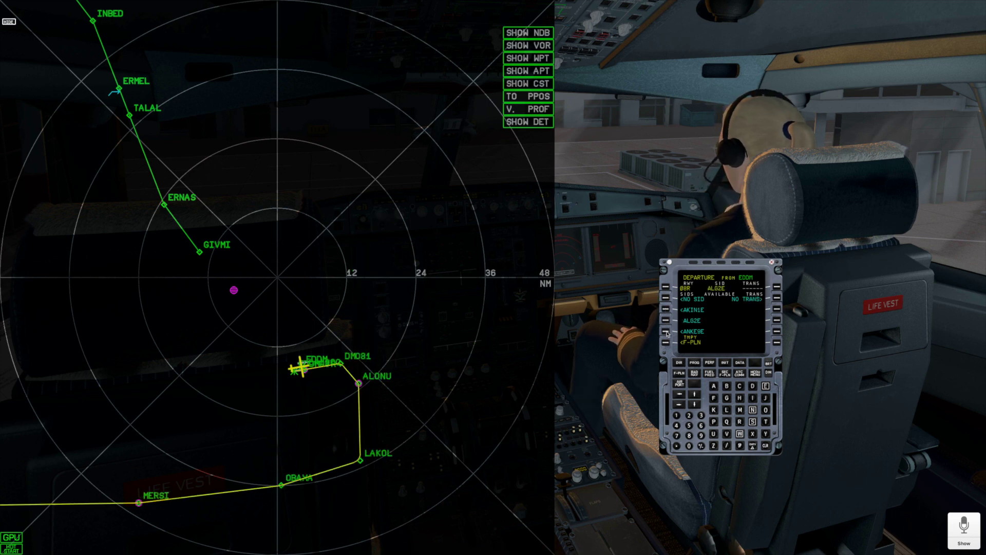
click(666, 331)
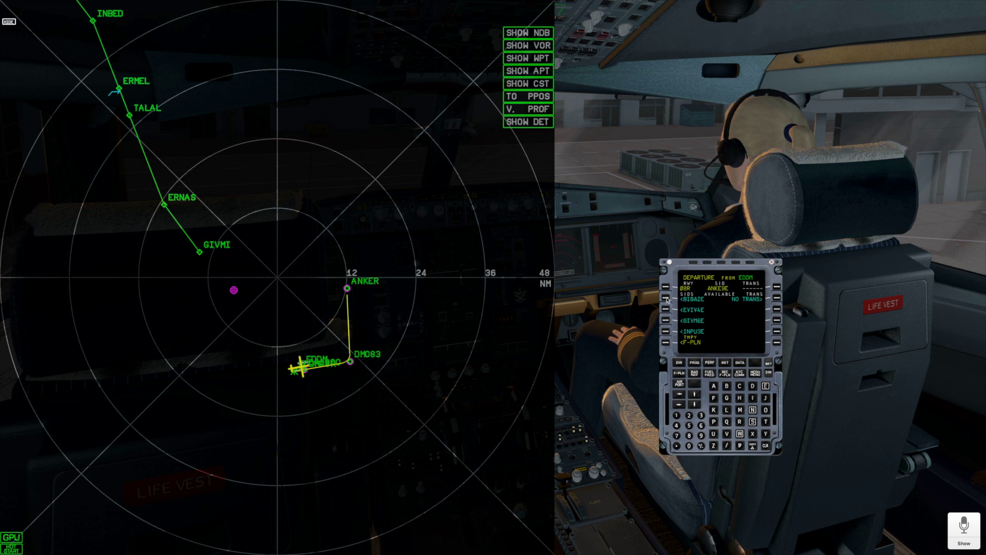
click(665, 308)
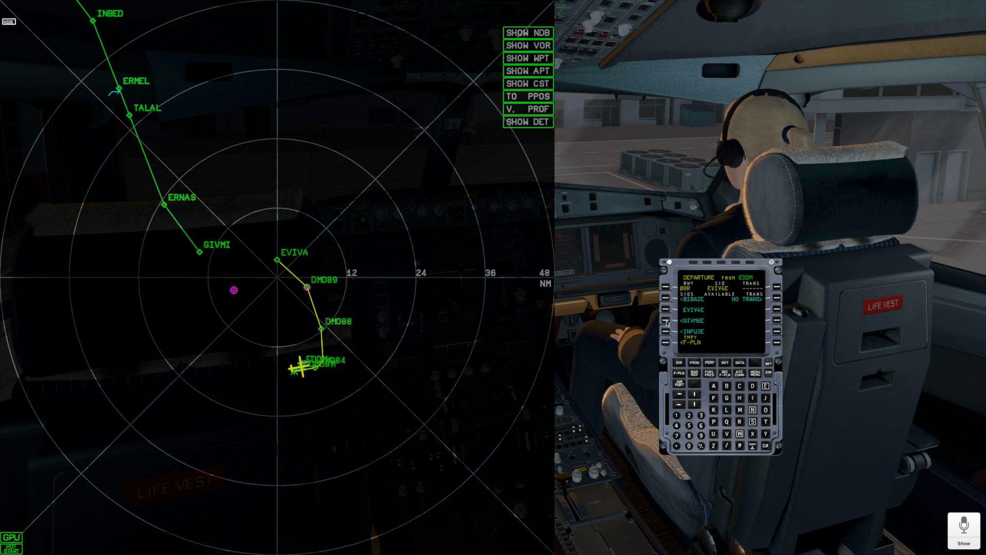
Select the GIVM6E departure for runway 08R, inspect its path on the map, and insert it into the flight plan
click(666, 320)
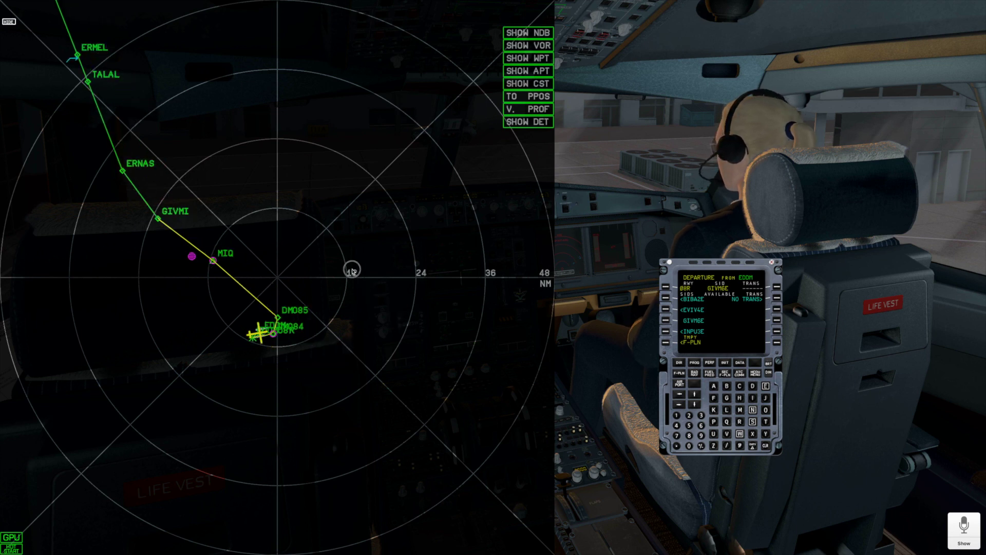
scroll(289, 192, up, 5)
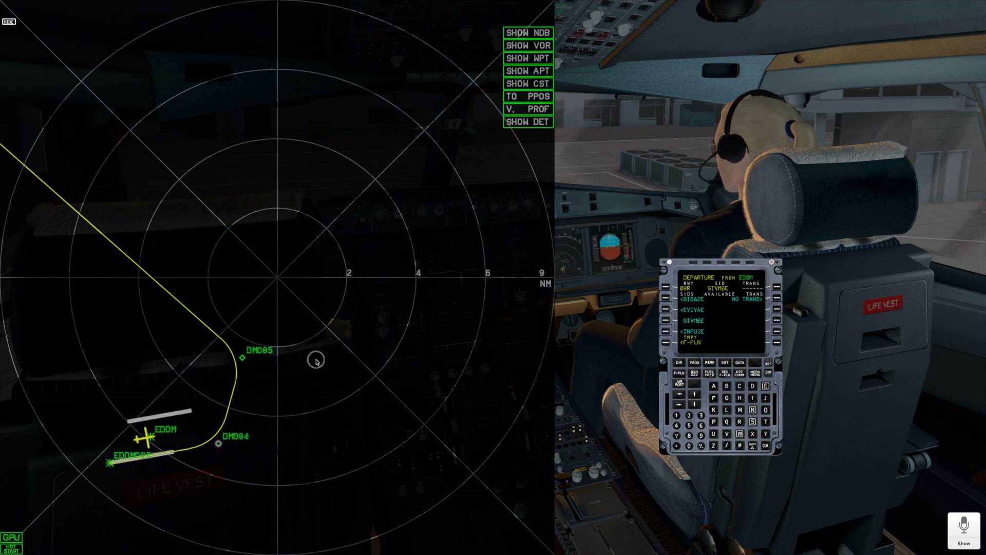
drag(315, 363, 391, 240)
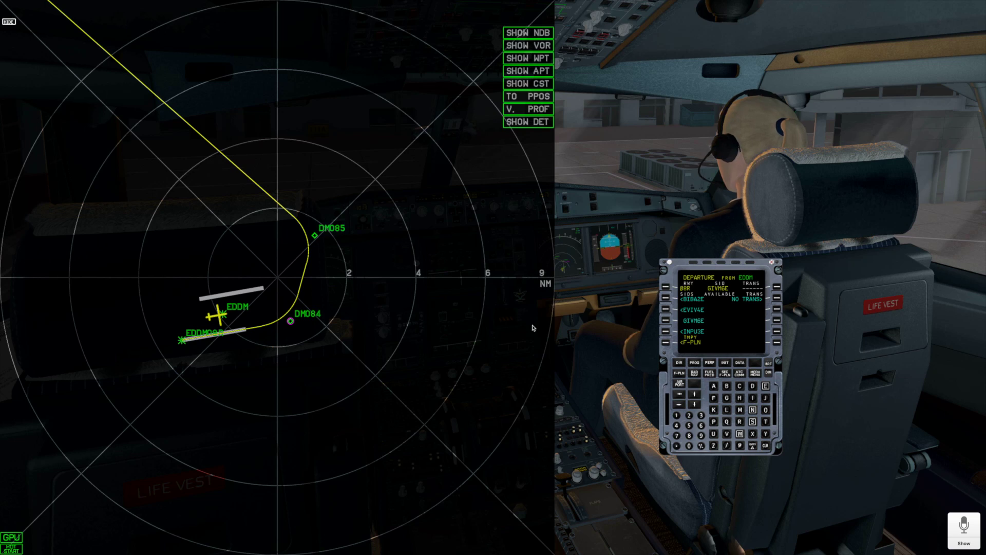
click(665, 342)
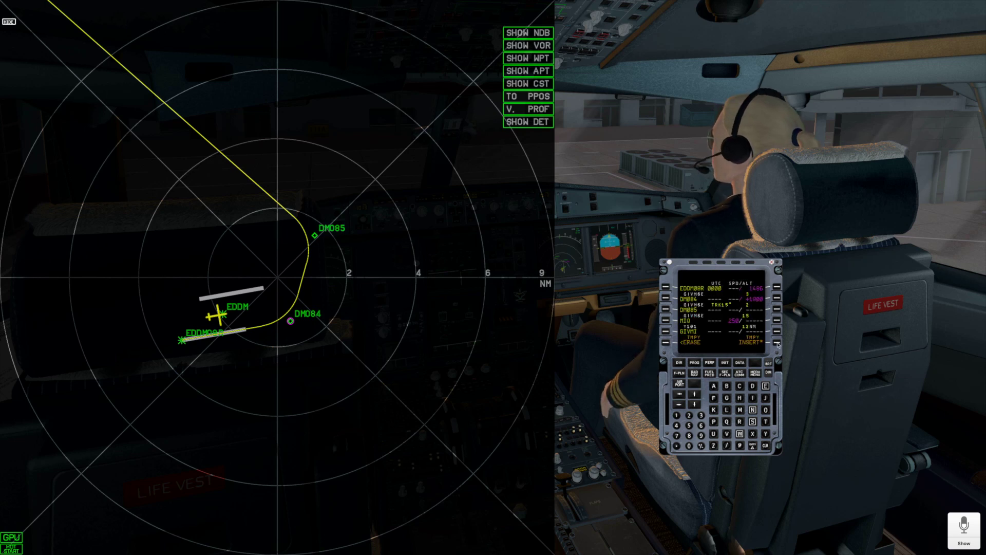
click(777, 343)
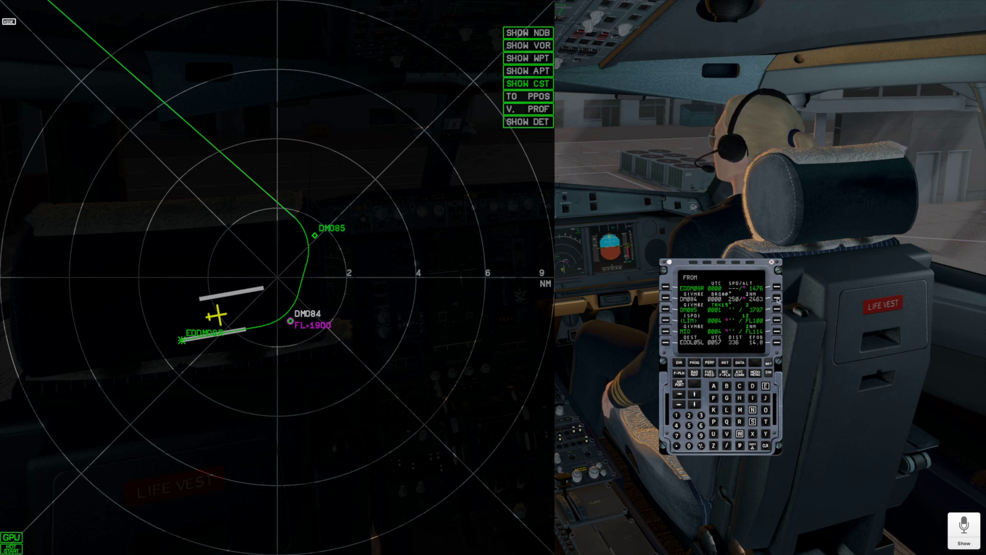
Open the vertical revision for DM084 and compare its altitude constraint with the constraints shown along the departure route on the map
click(777, 299)
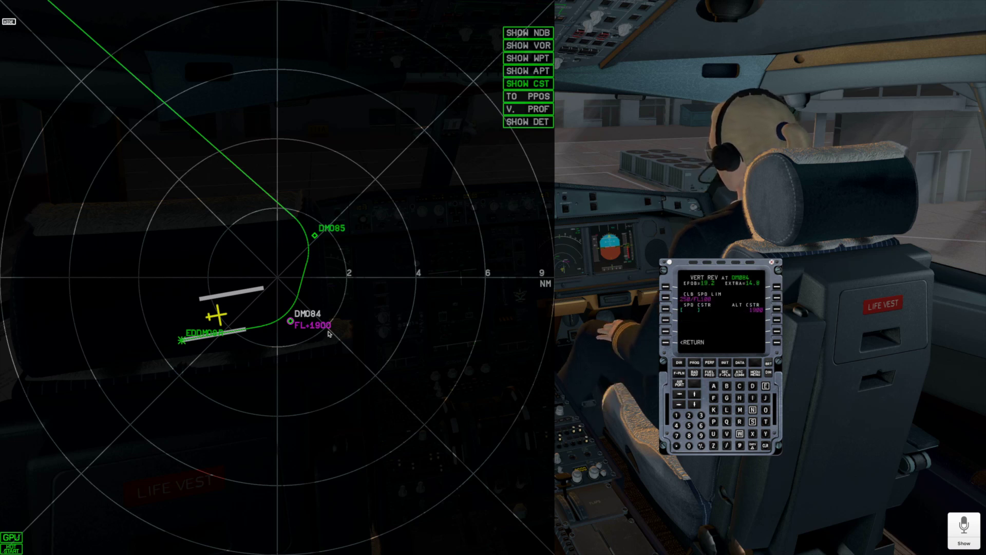
scroll(294, 167, down, 3)
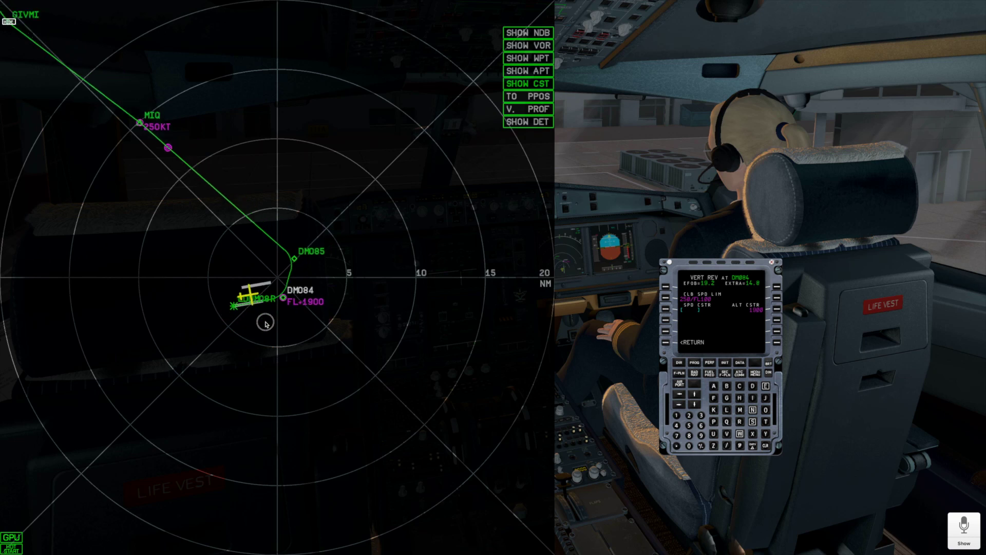
drag(294, 167, 359, 279)
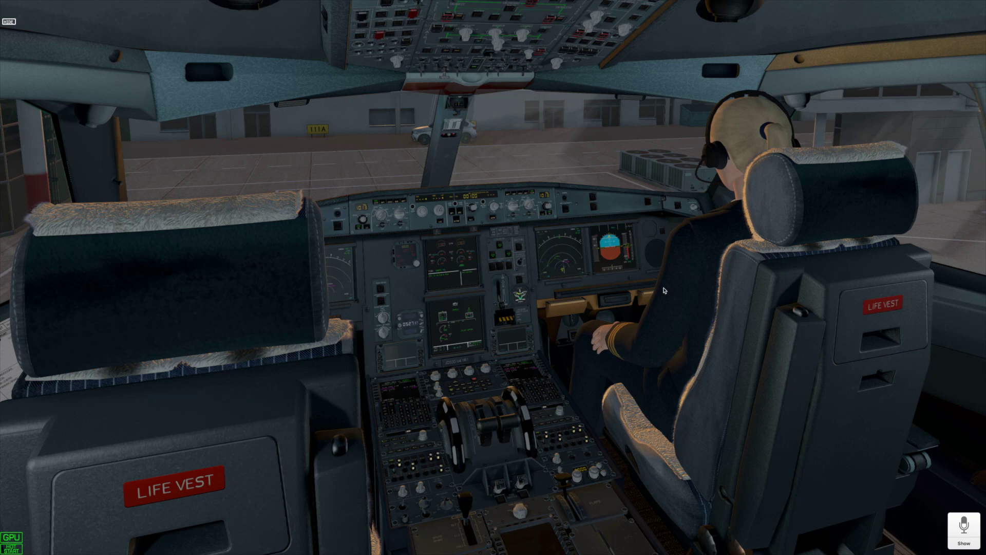
Bring up the pop-up MCDU without the map, view both settings pages from its menu, and close it
drag(663, 290, 575, 290)
click(597, 336)
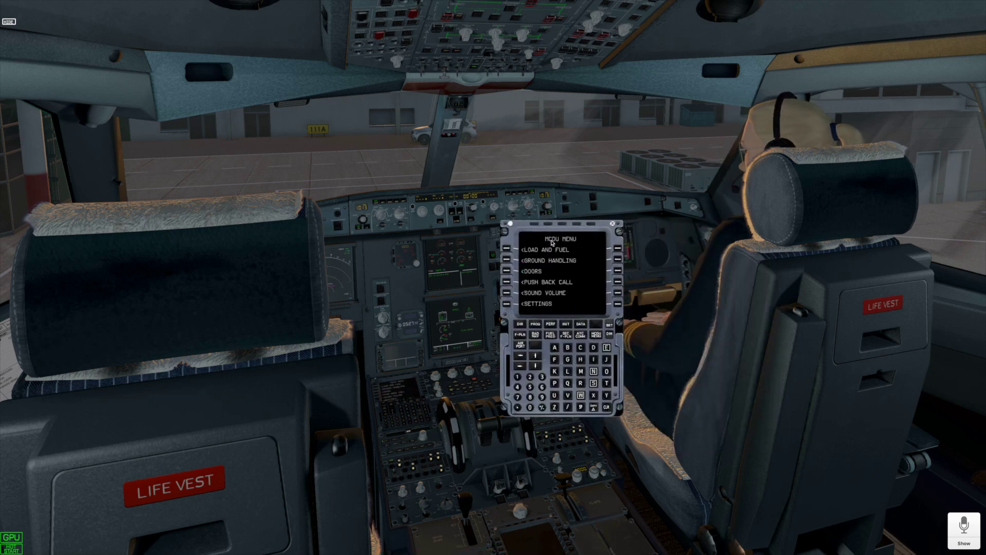
click(507, 305)
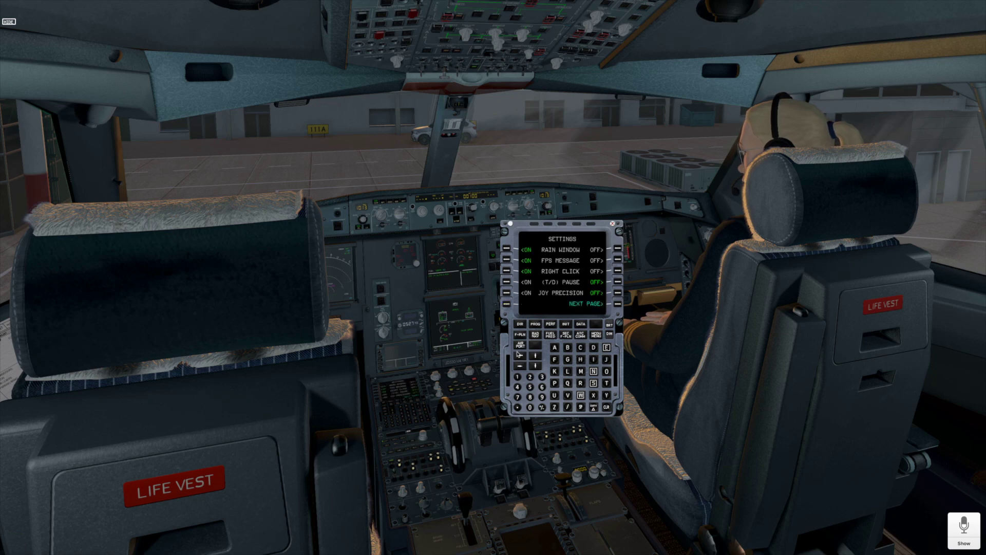
click(619, 304)
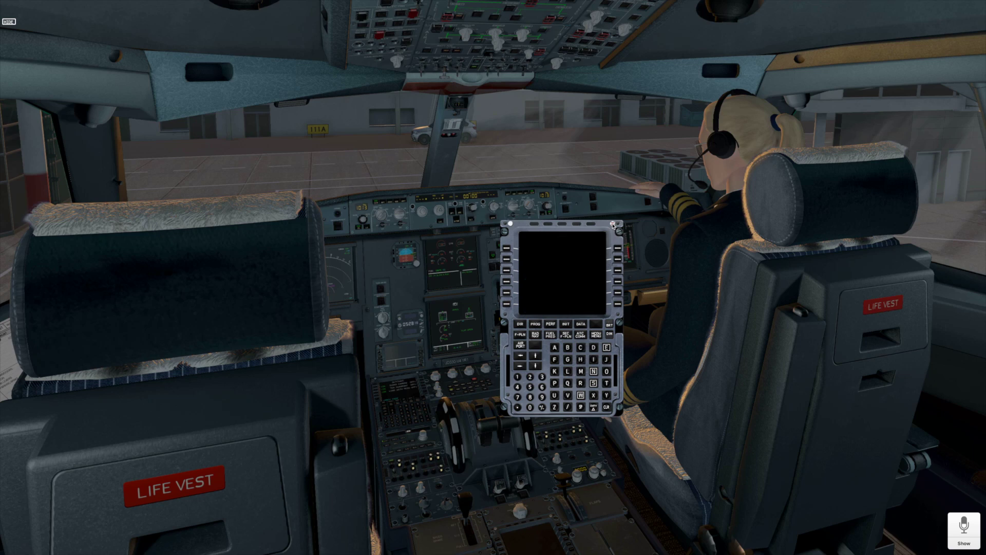
click(612, 224)
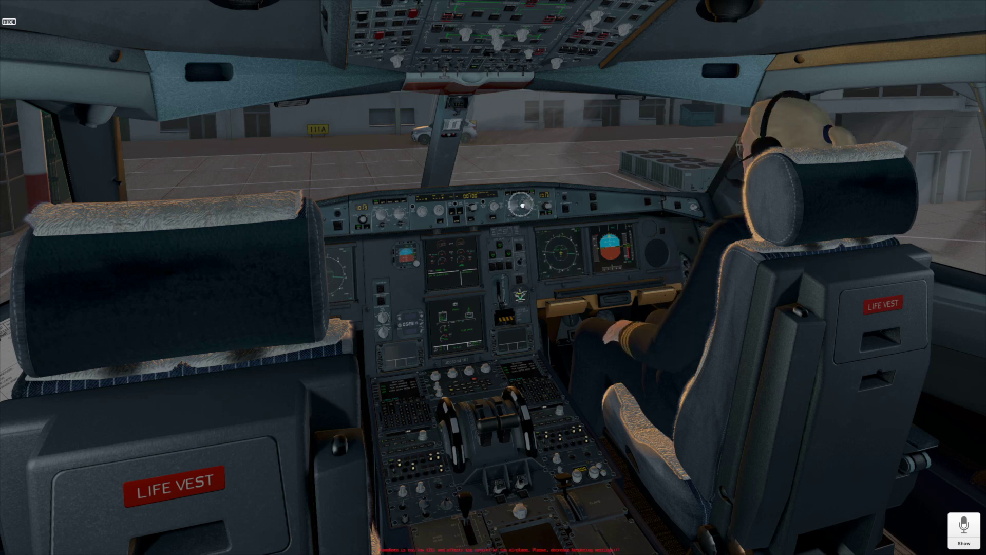
Display the map overlay and the pop-up MCDU together, and reposition the map around the departure route near MIQ
scroll(530, 204, up, 1)
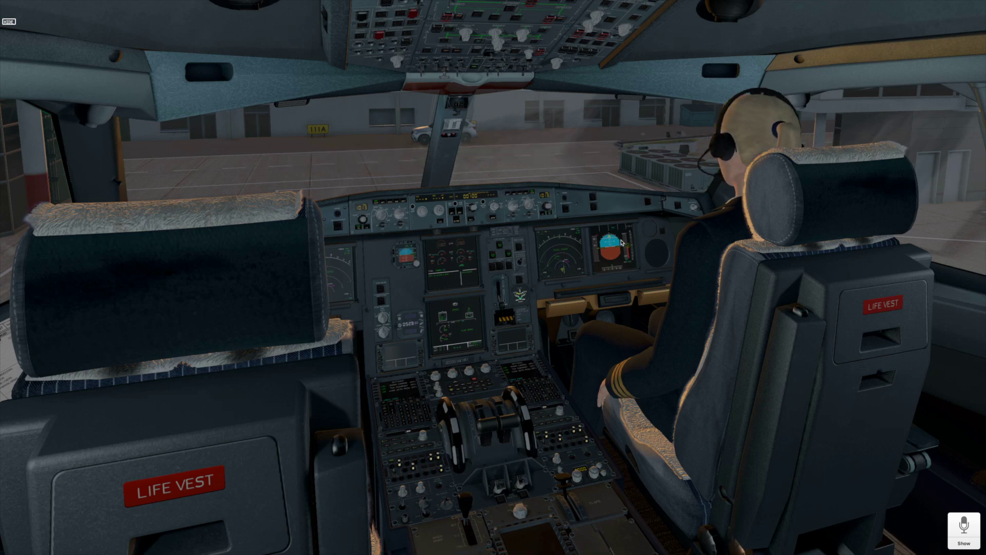
key(m)
key(n)
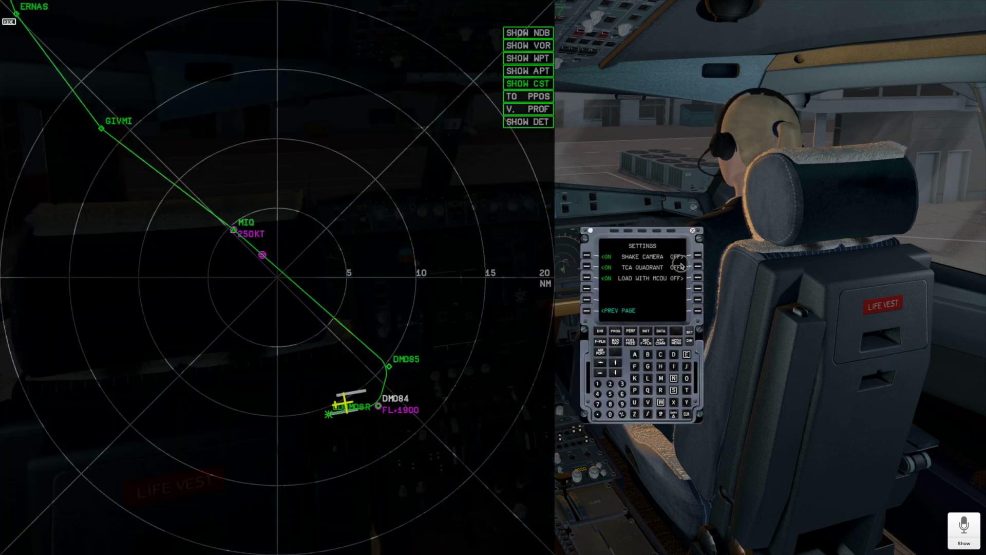
drag(332, 249, 262, 136)
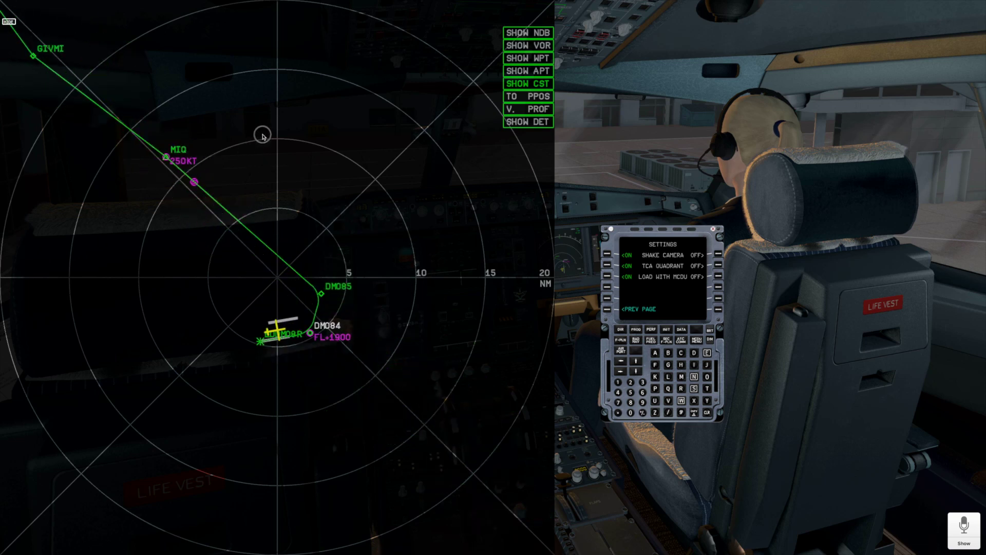
drag(316, 197, 462, 251)
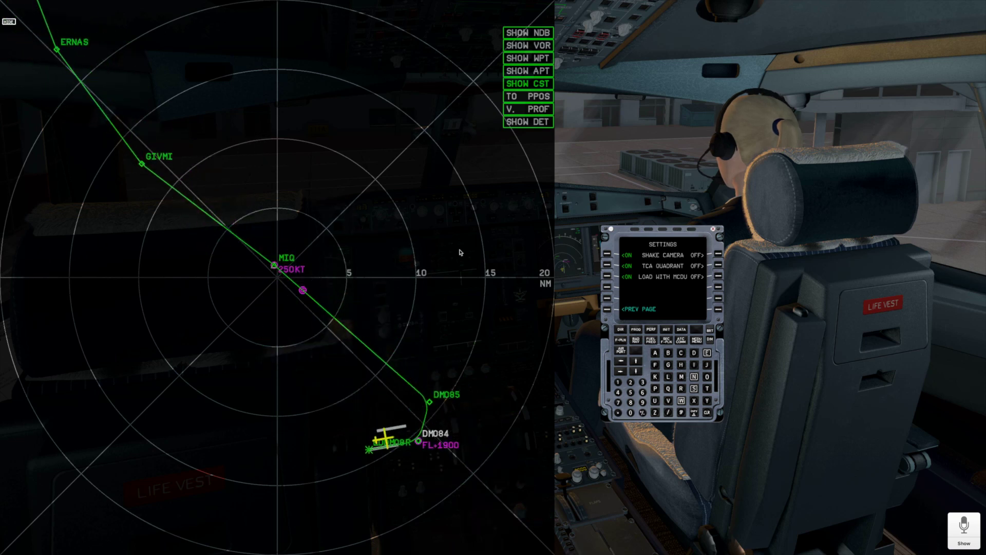